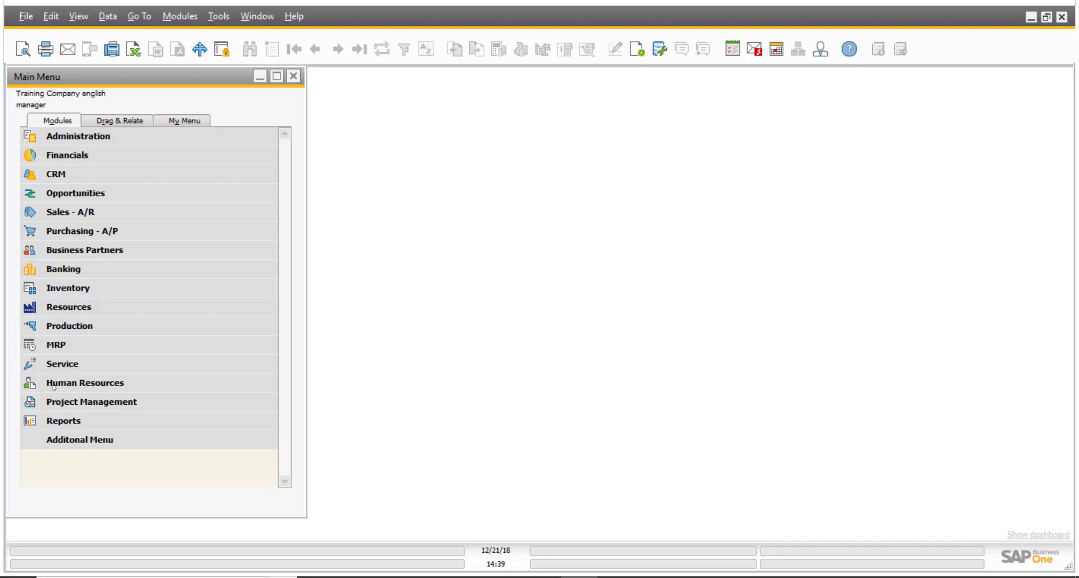
# Step: Open the Inventory Item report and select item FG003
pyautogui.click(68, 288)
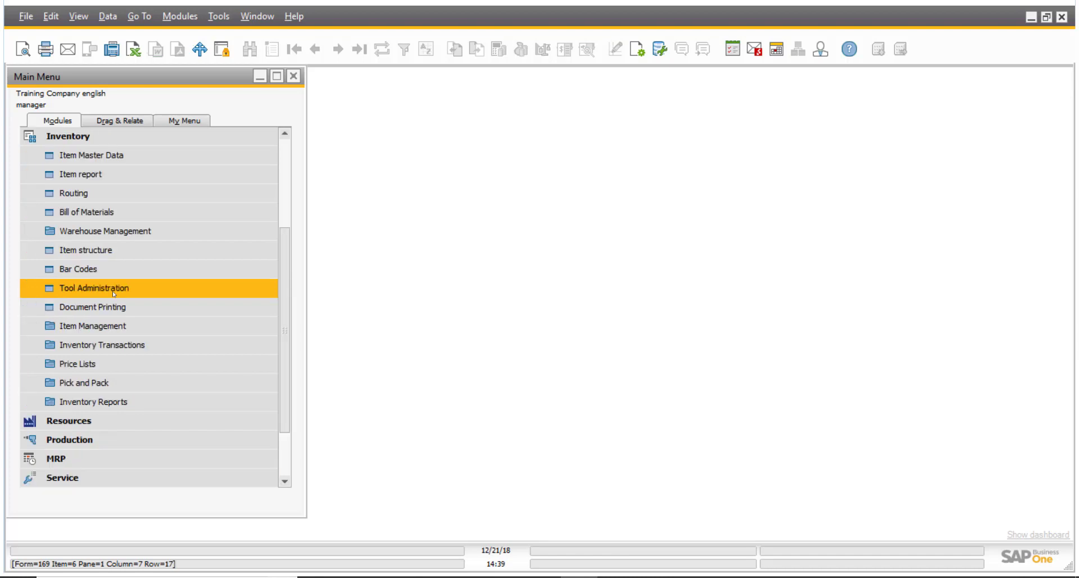
pyautogui.click(145, 180)
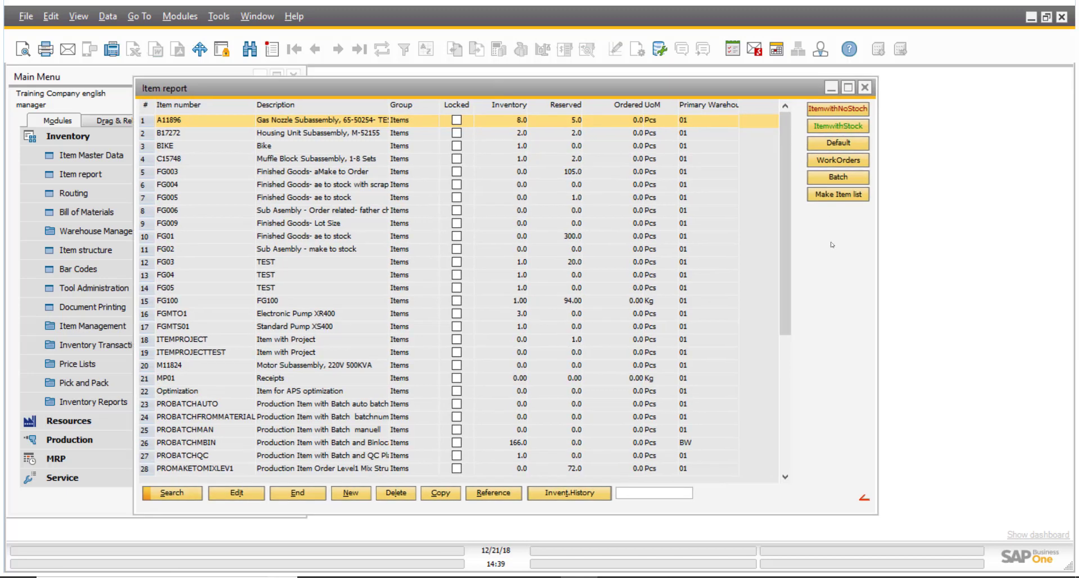
pyautogui.click(302, 175)
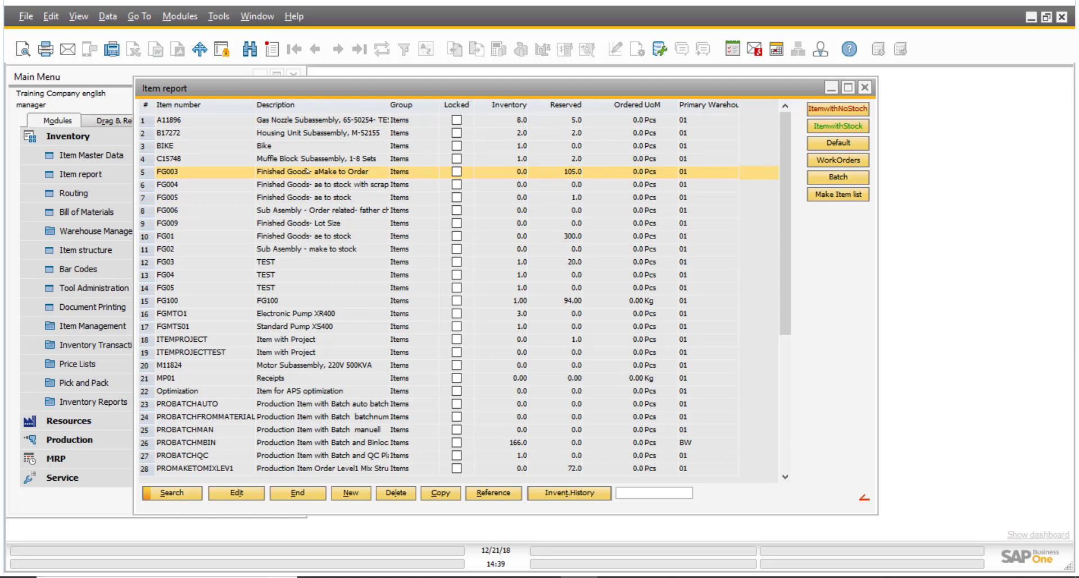
pyautogui.rightClick(802, 236)
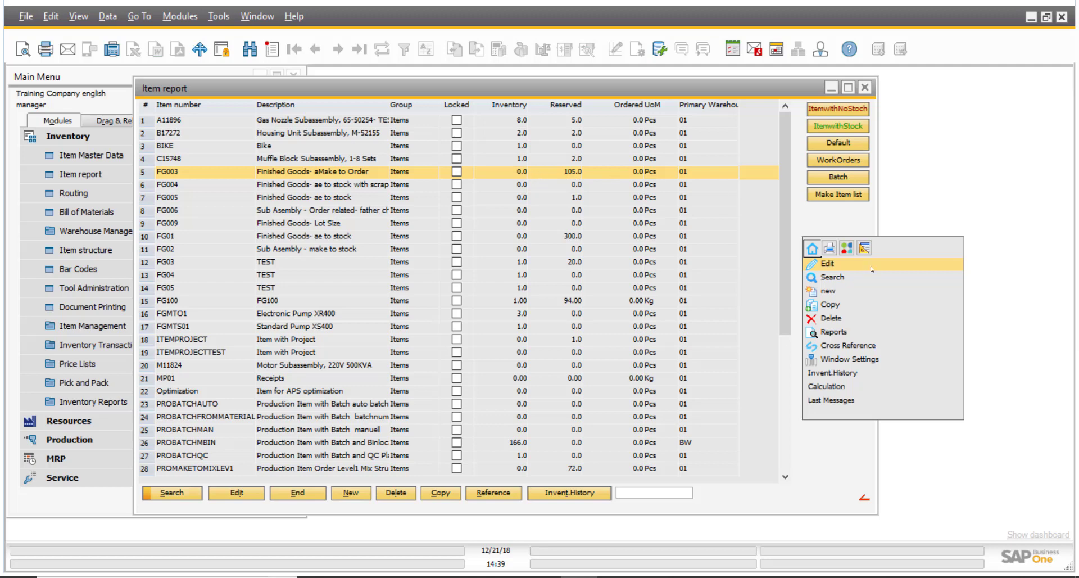
pyautogui.click(829, 248)
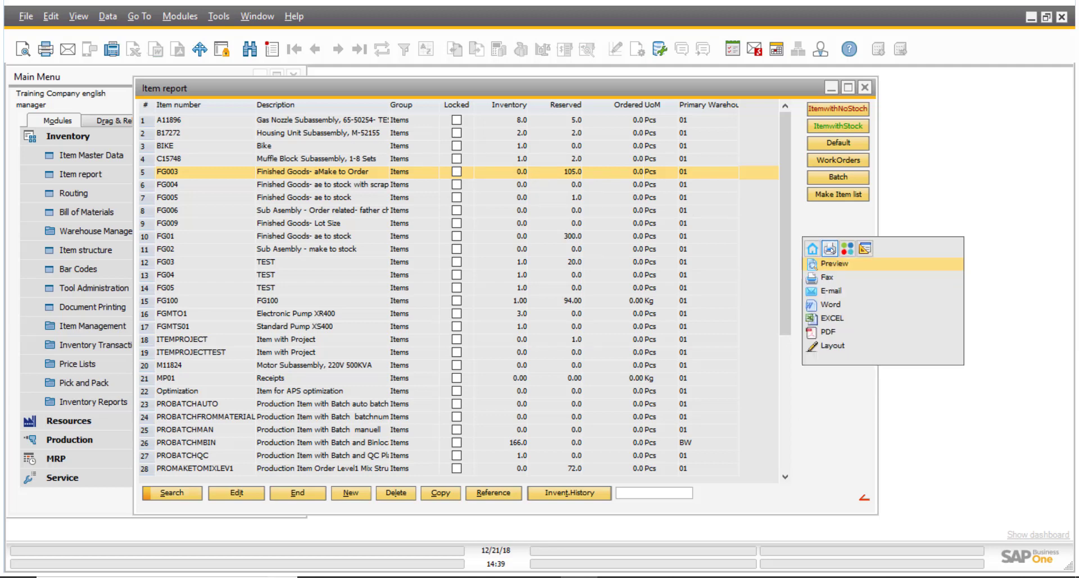
pyautogui.click(846, 264)
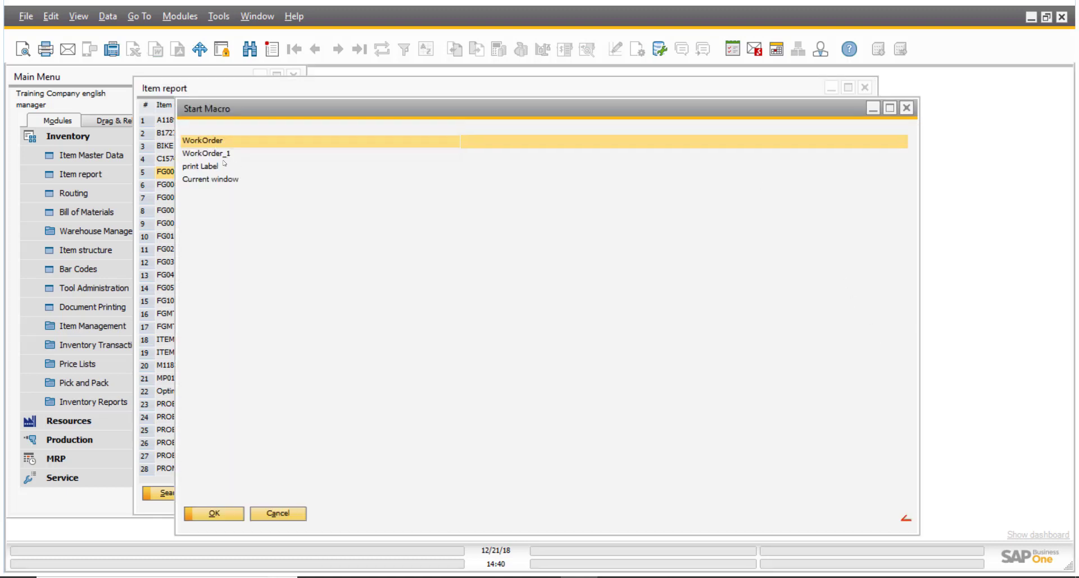
pyautogui.click(214, 168)
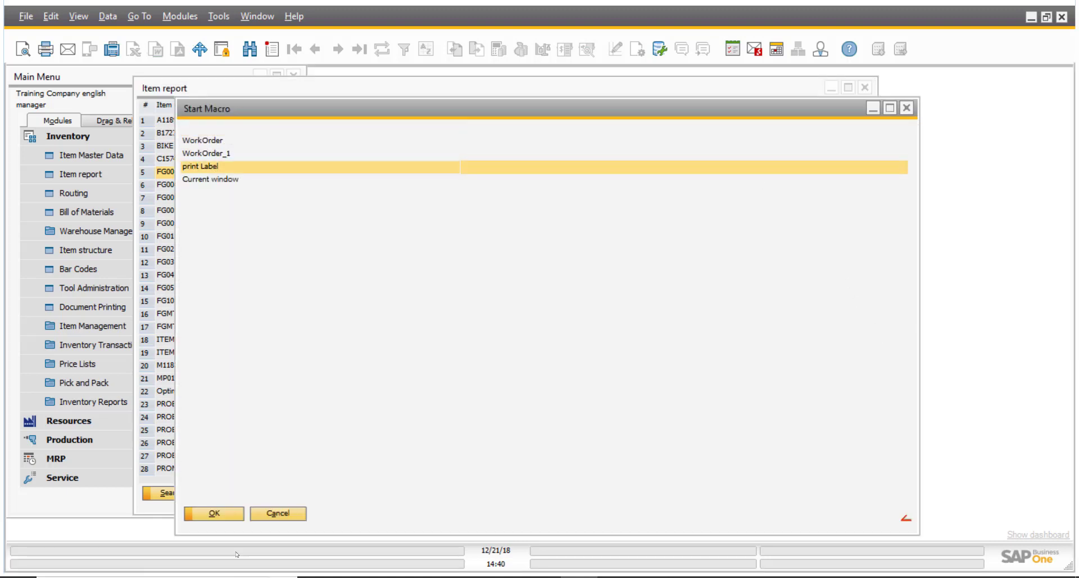
pyautogui.click(223, 514)
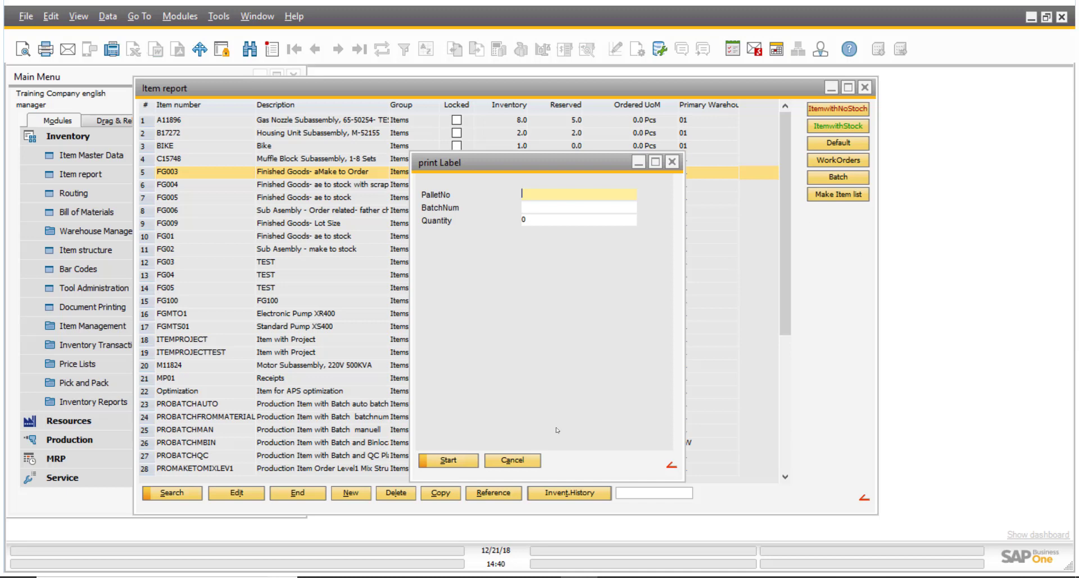
pyautogui.click(517, 460)
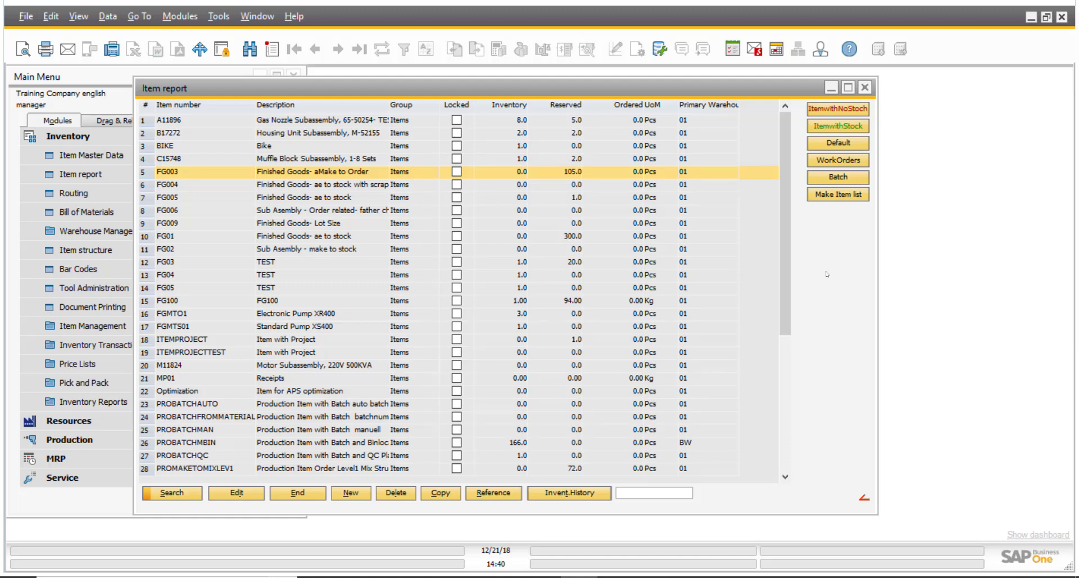
# Step: Bring up the Item report's Edit function buttons window from its context menu
pyautogui.rightClick(823, 255)
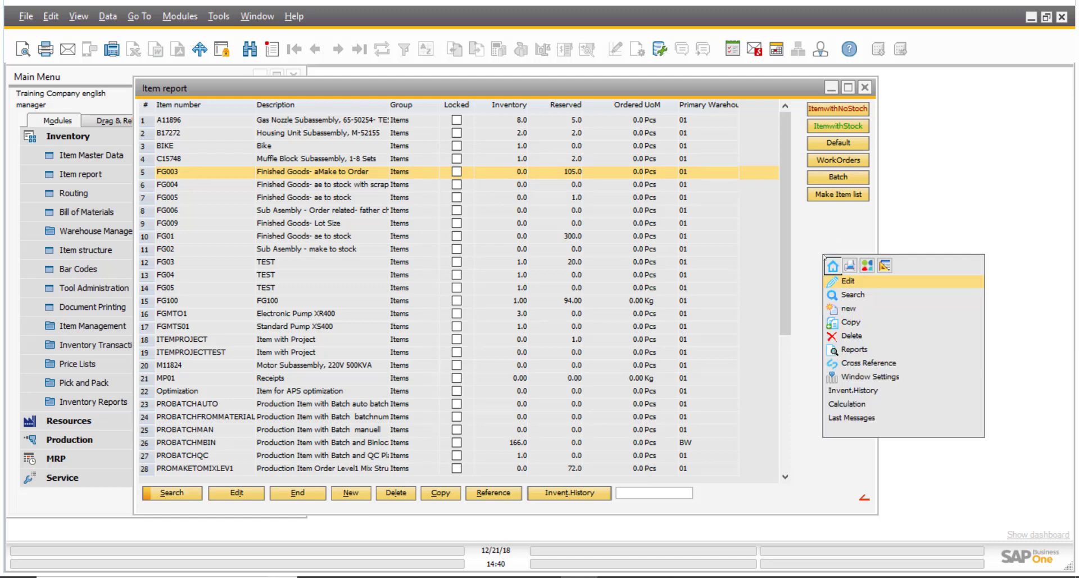
pyautogui.click(885, 267)
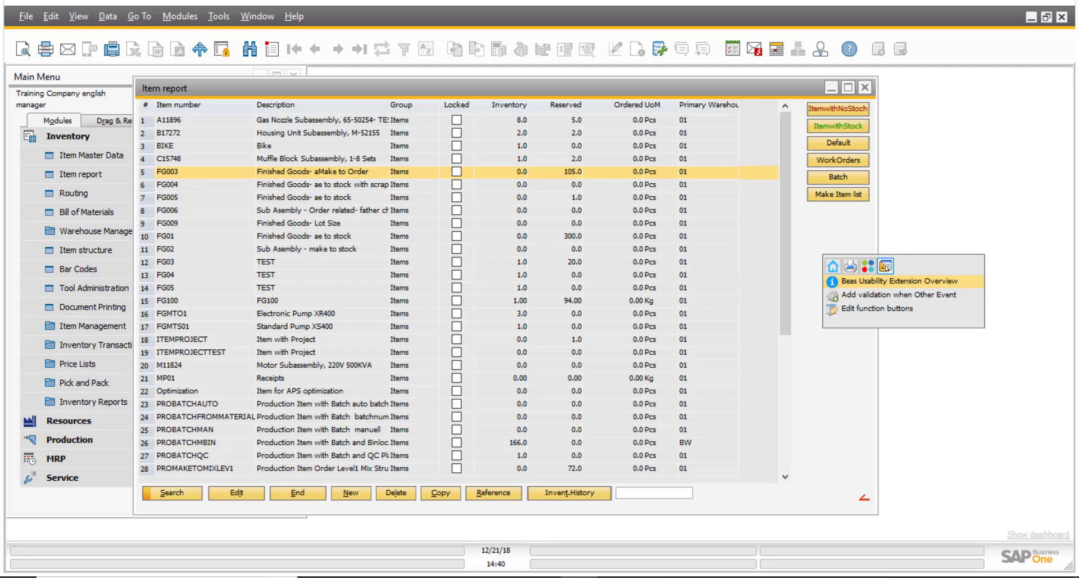
pyautogui.click(859, 308)
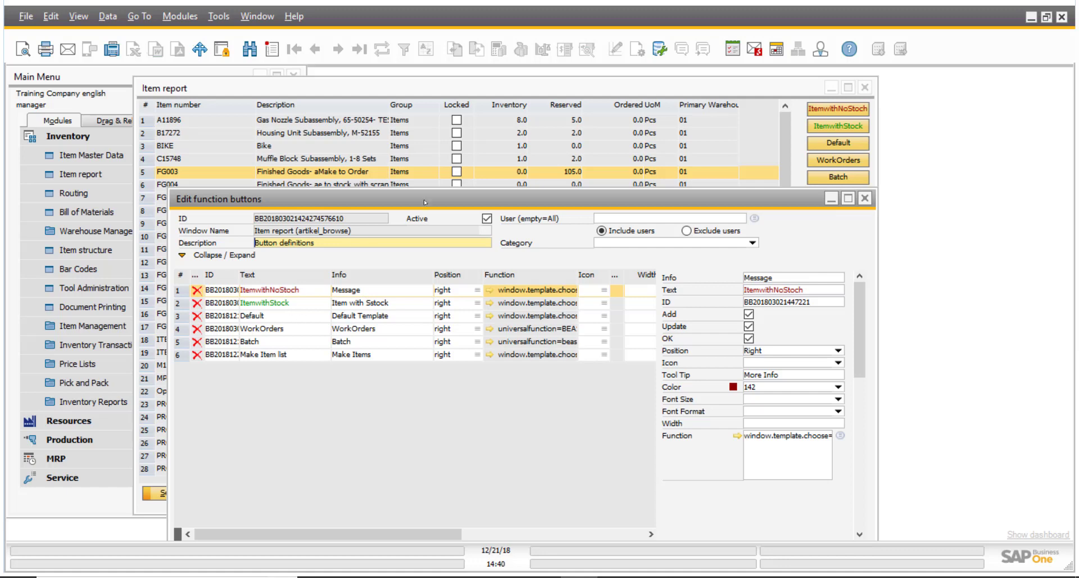
# Step: Add a new function button row with text 'Label', info 'Label' and tool tip 'More info'
pyautogui.moveTo(426, 203); pyautogui.dragTo(356, 135)
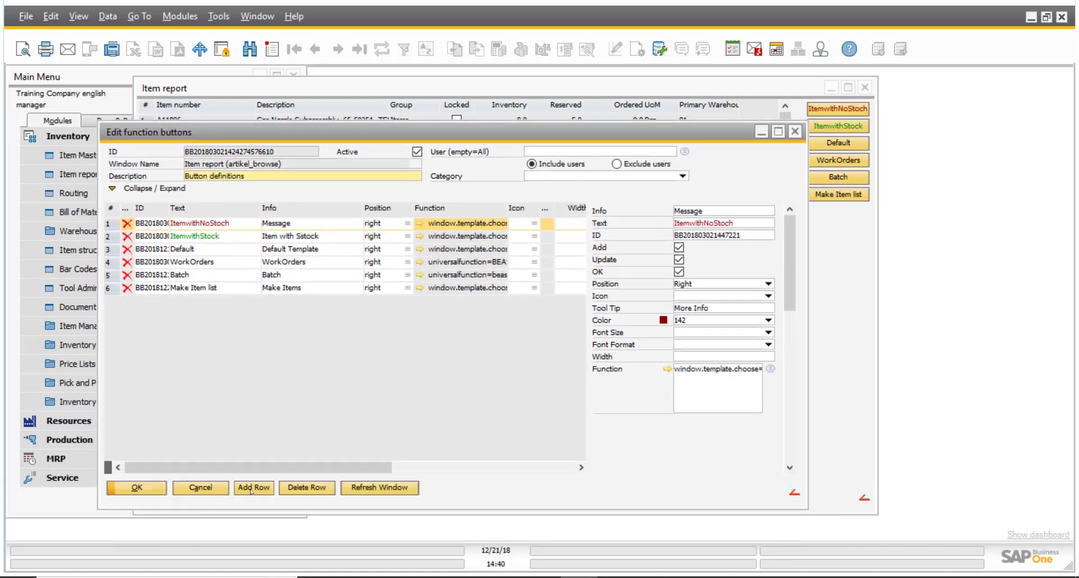
pyautogui.click(258, 487)
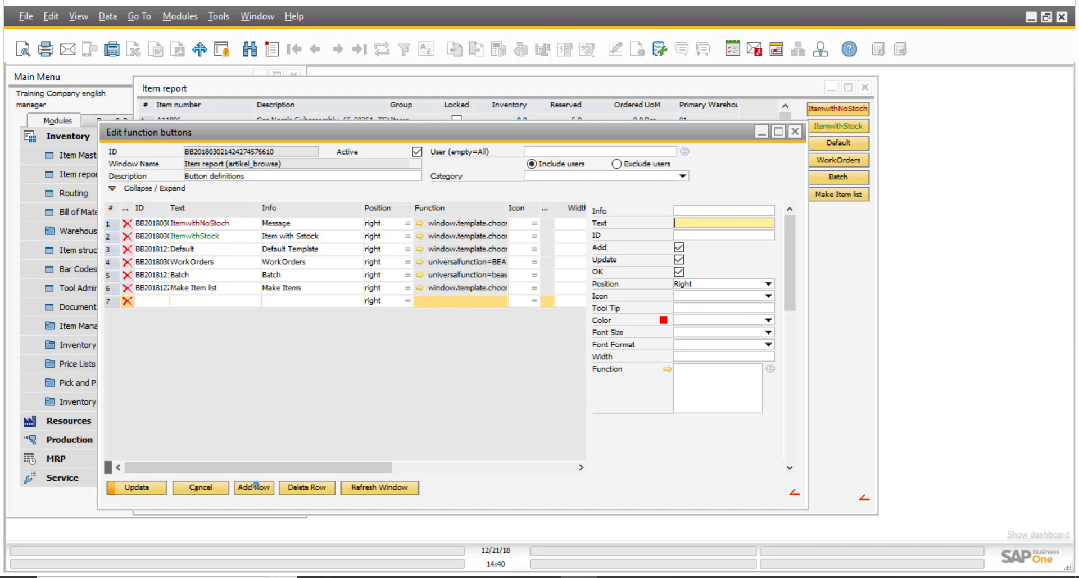
pyautogui.click(243, 305)
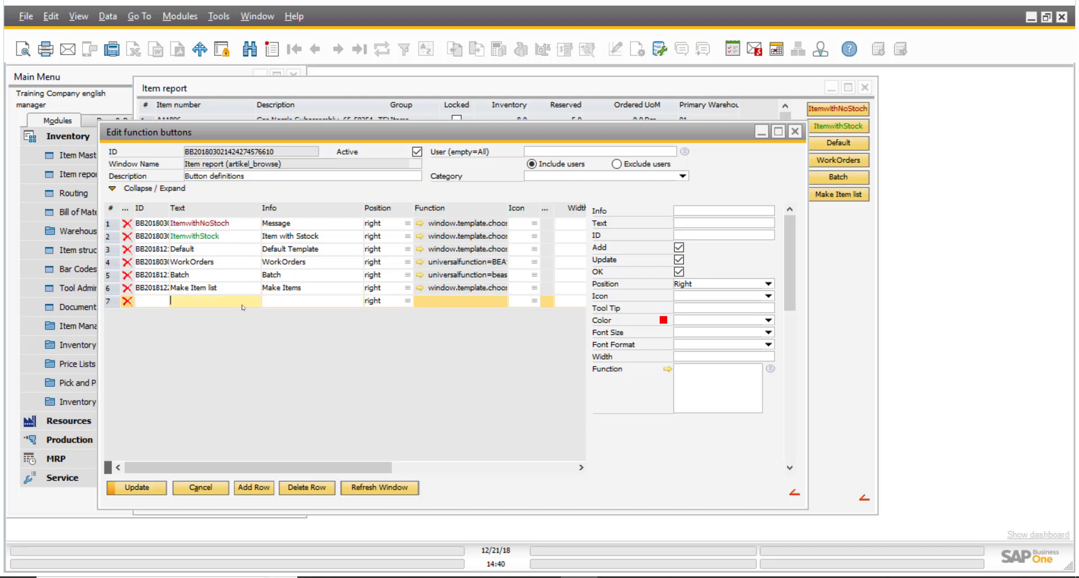
pyautogui.write('Label')
pyautogui.press('Tab')
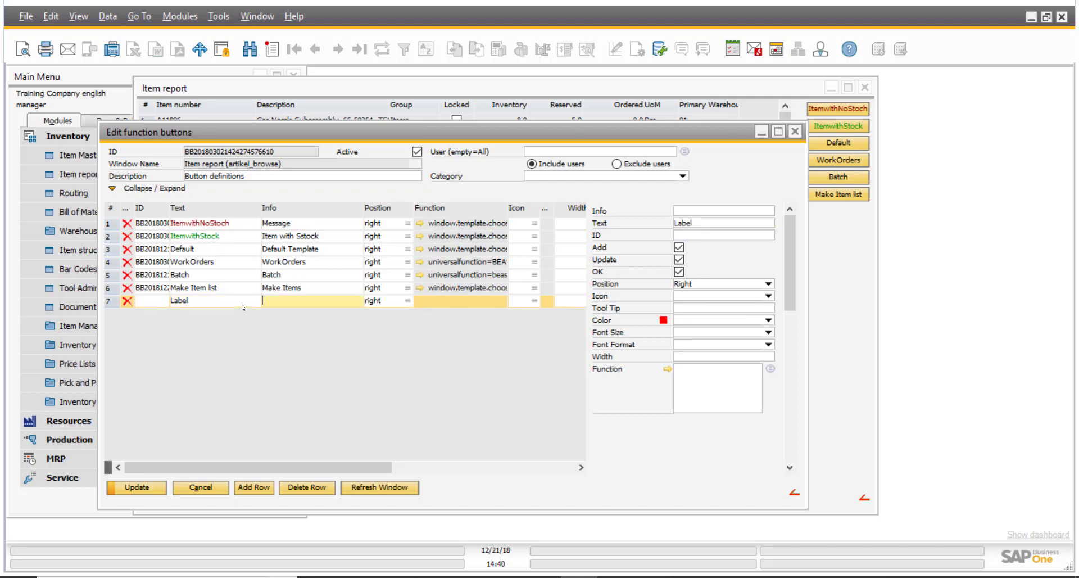
pyautogui.write('Label')
pyautogui.click(708, 309)
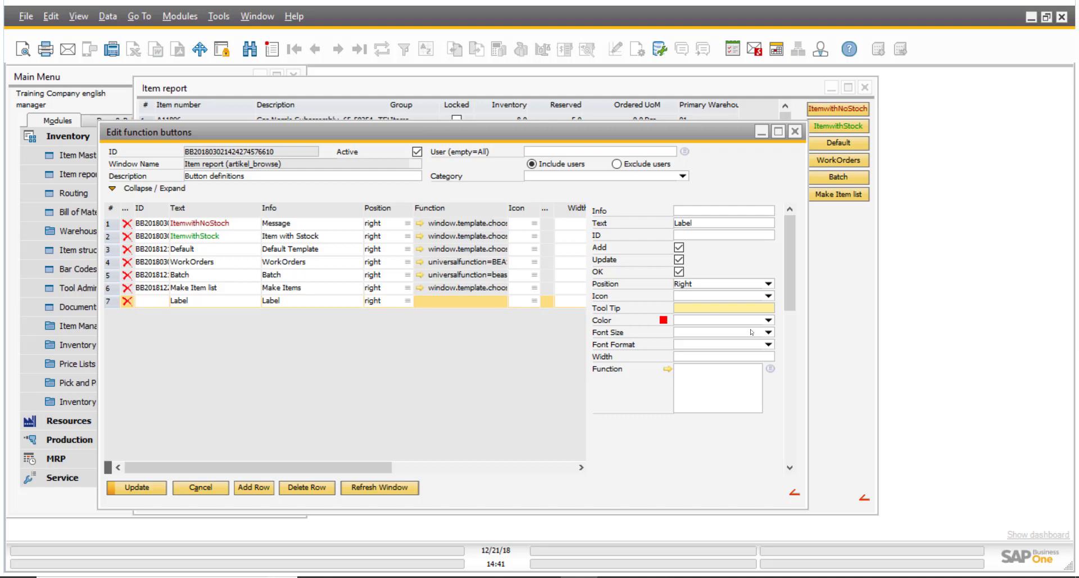
pyautogui.write('More info')
# Step: From the List of Functions, start a new universal function, then cancel it without saving
pyautogui.click(771, 368)
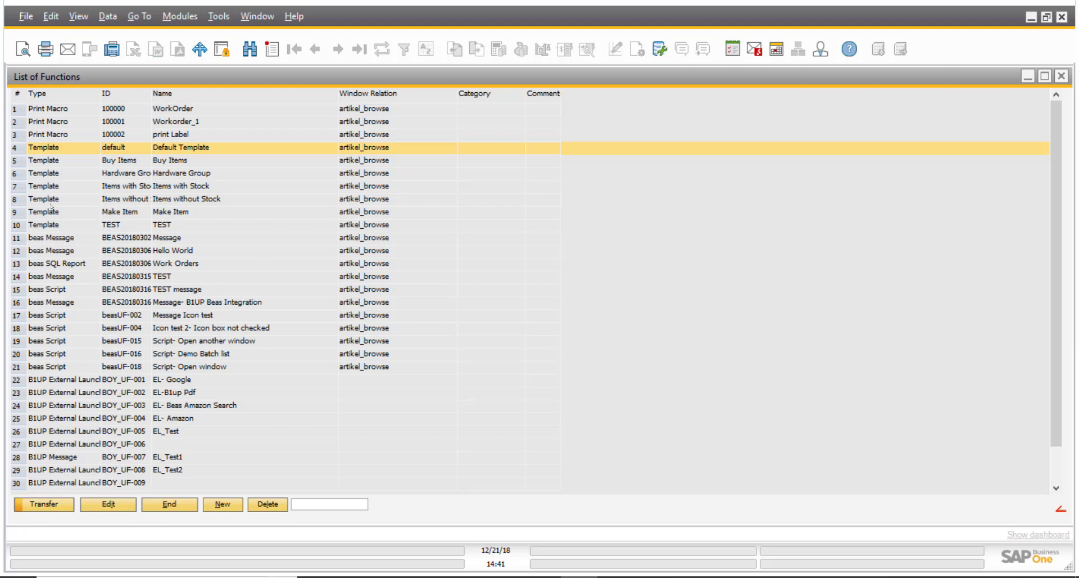
pyautogui.click(222, 505)
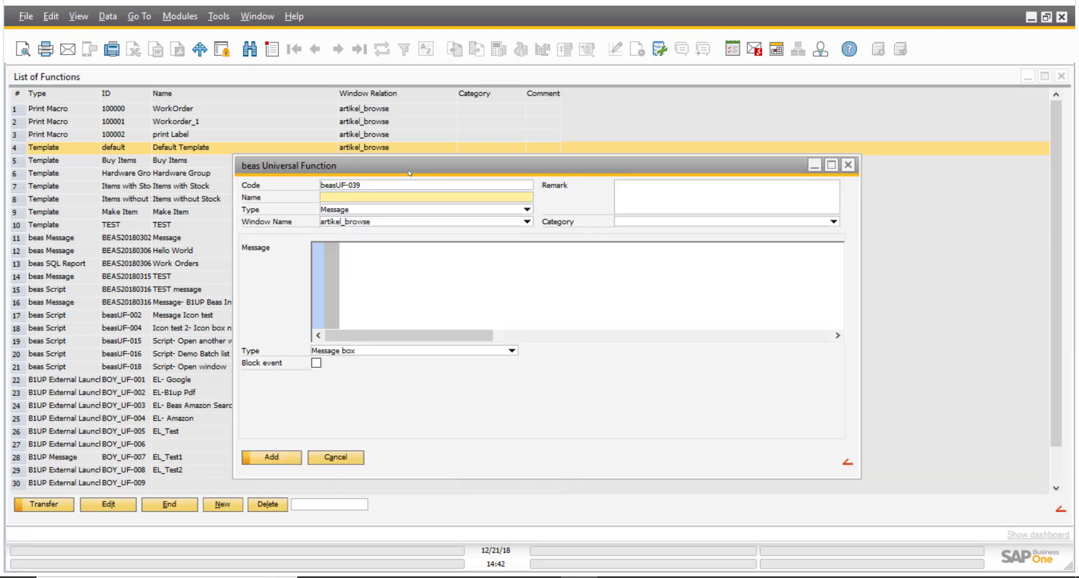
pyautogui.moveTo(409, 163); pyautogui.dragTo(386, 144)
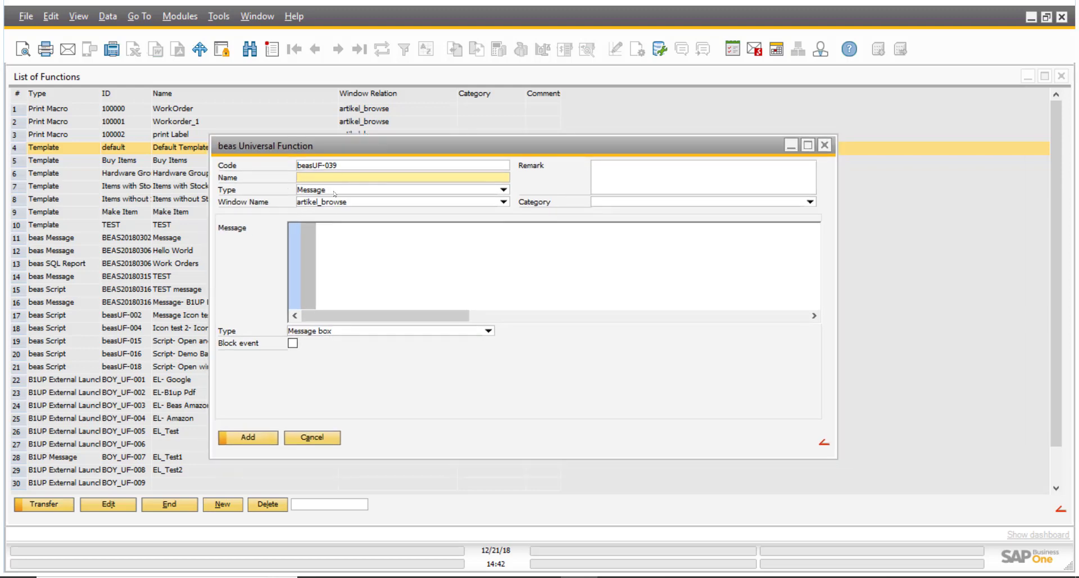
pyautogui.click(504, 190)
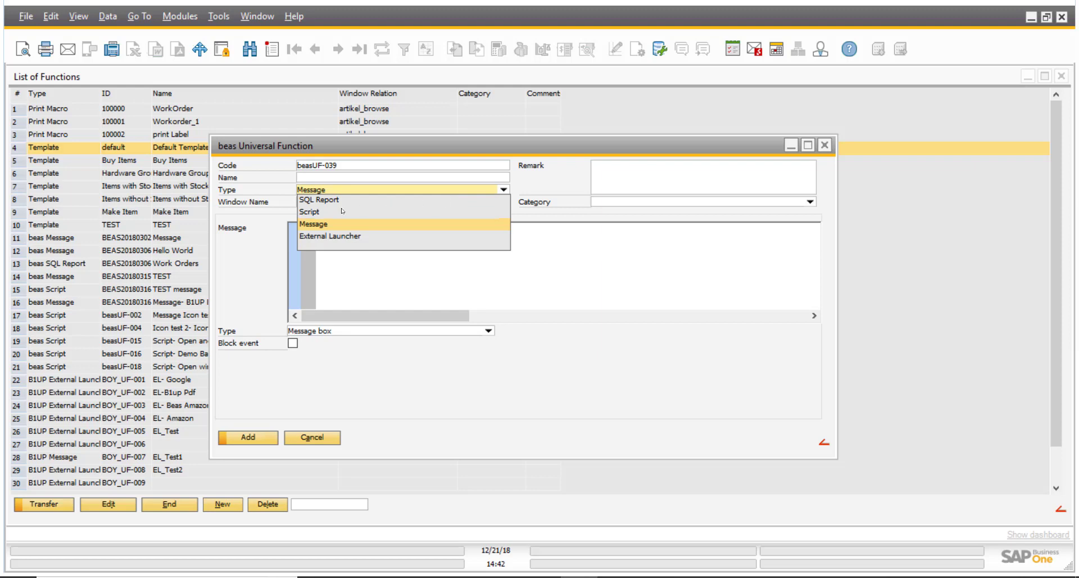
pyautogui.click(325, 443)
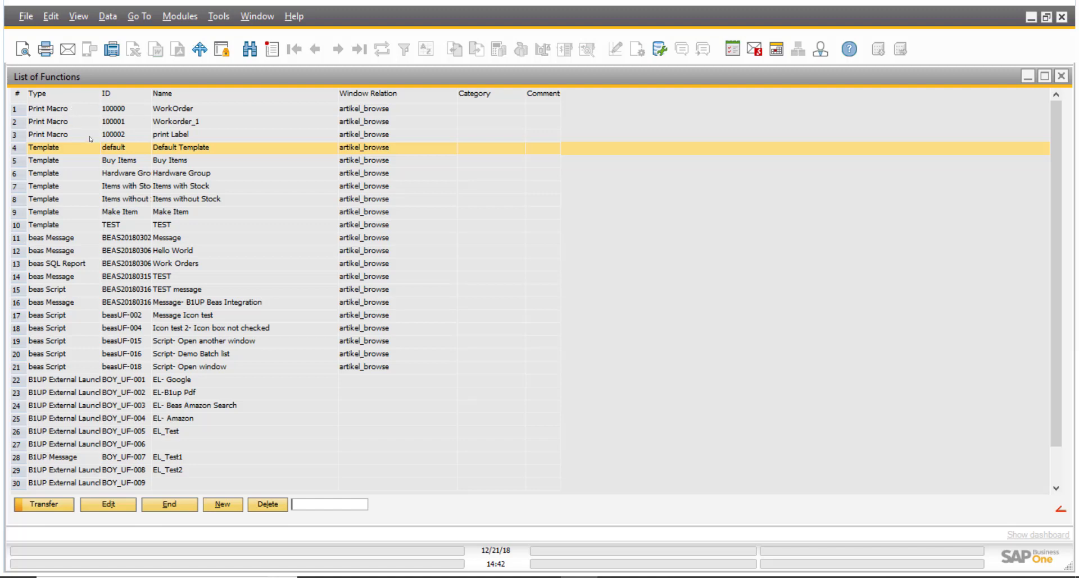
# Step: Assign the 'print Label' print macro to the new Label button
pyautogui.click(180, 136)
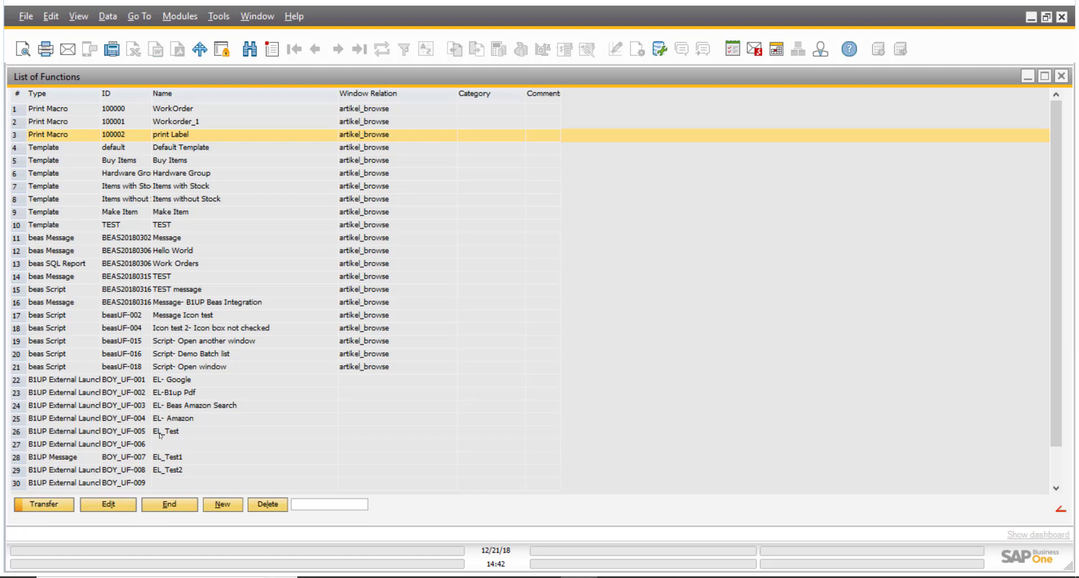
pyautogui.click(59, 504)
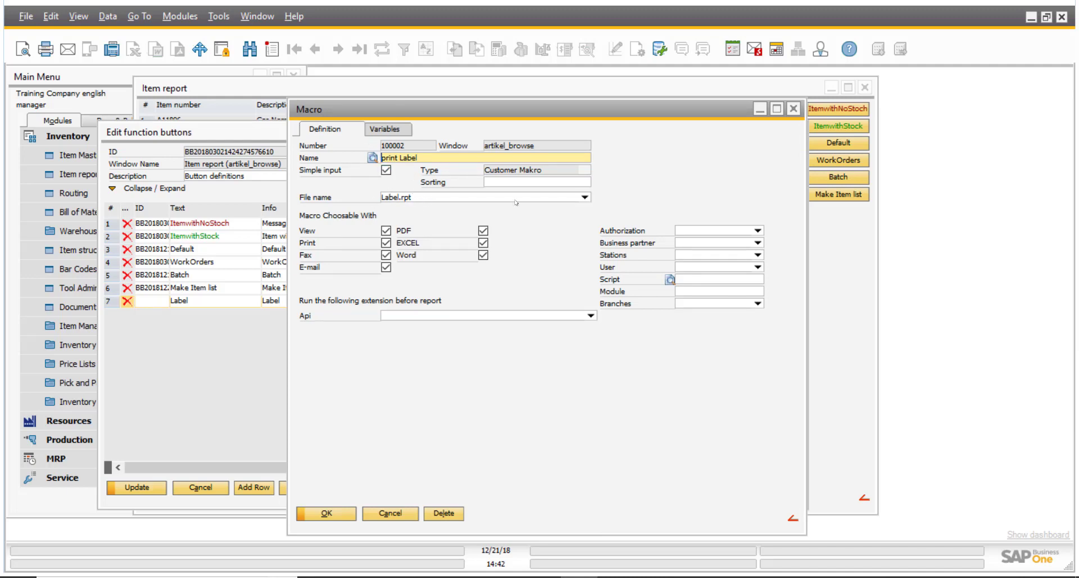
# Step: Keep Label.rpt as the macro's report file, review its variables, then save and refresh the buttons
pyautogui.click(586, 198)
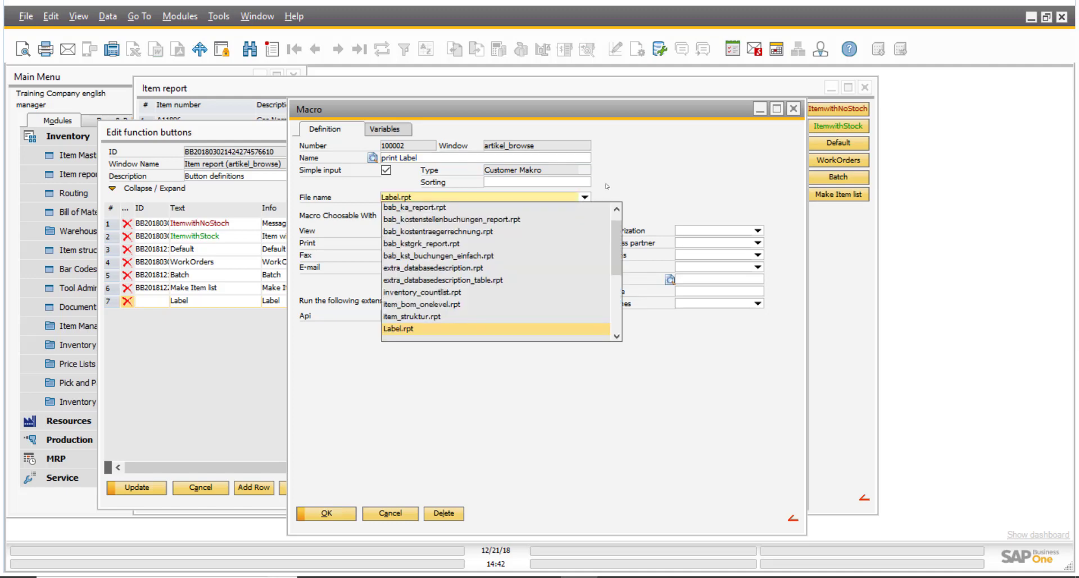
pyautogui.click(585, 197)
pyautogui.click(387, 134)
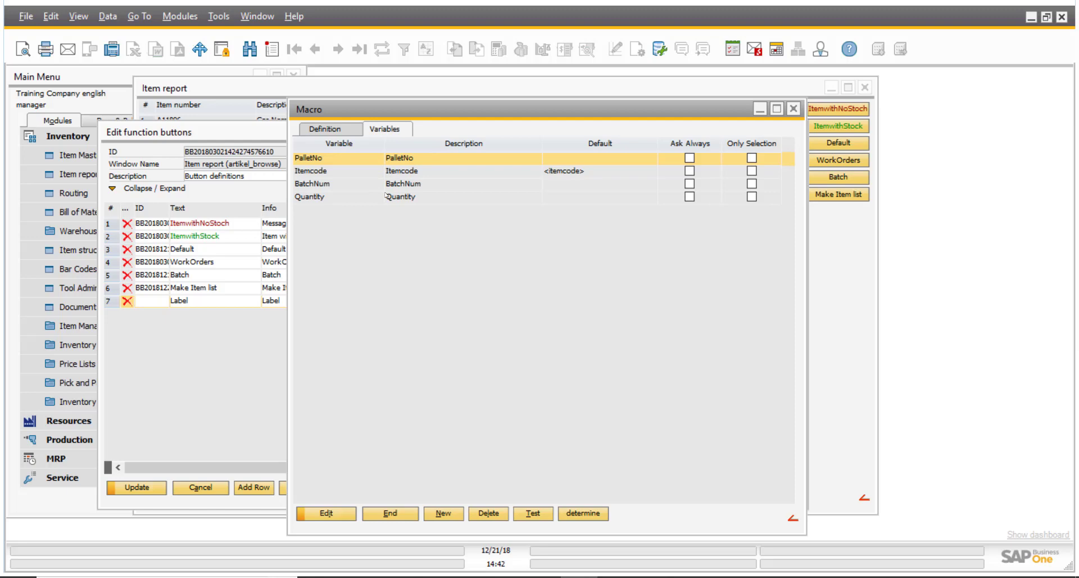
pyautogui.click(397, 515)
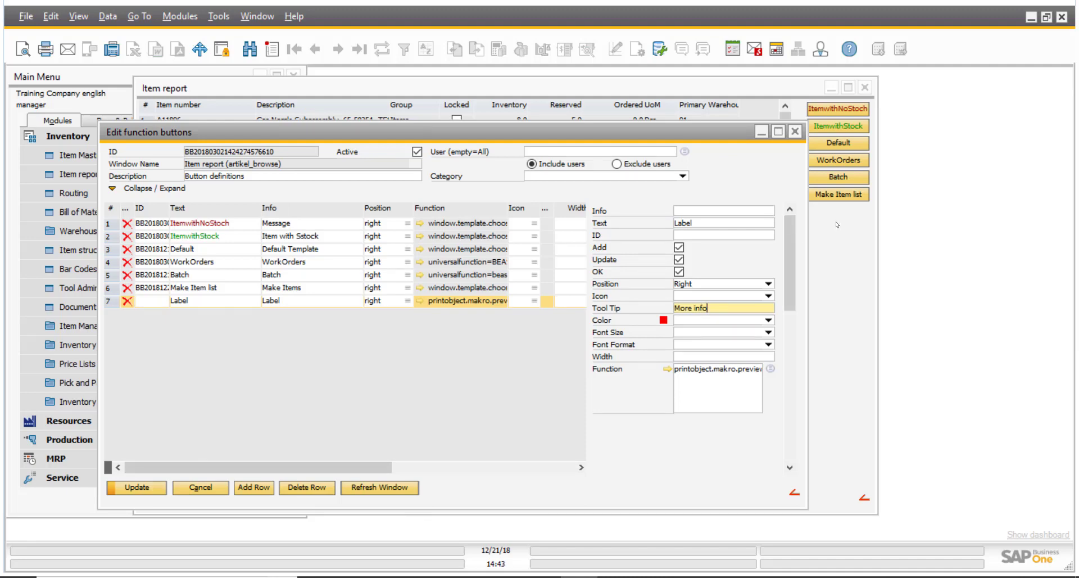
pyautogui.click(385, 488)
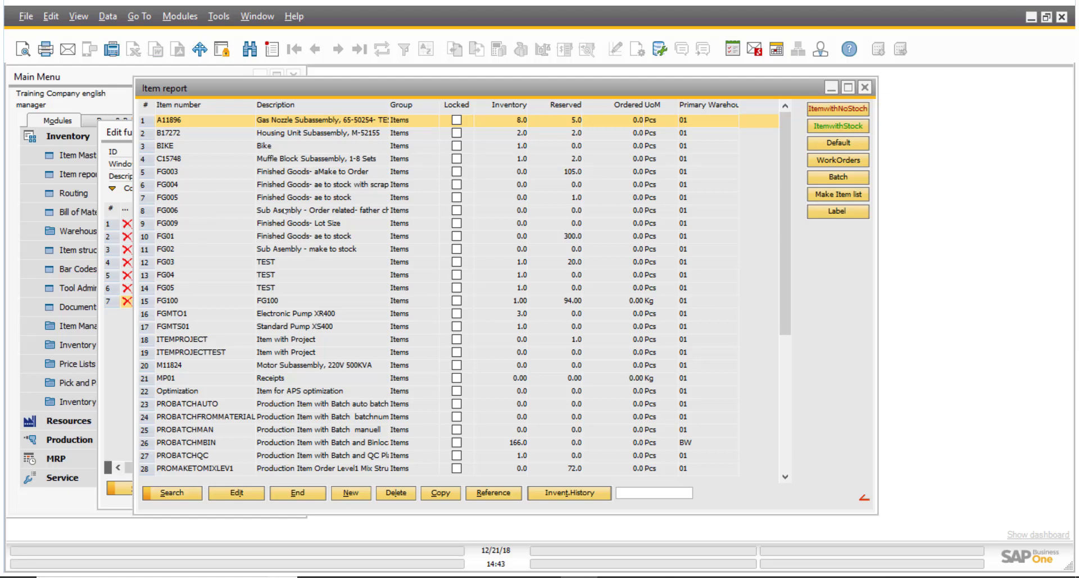
# Step: Run the Label button for FG006 with pallet 1234, batch 4567 and quantity 6 to preview the label
pyautogui.click(260, 214)
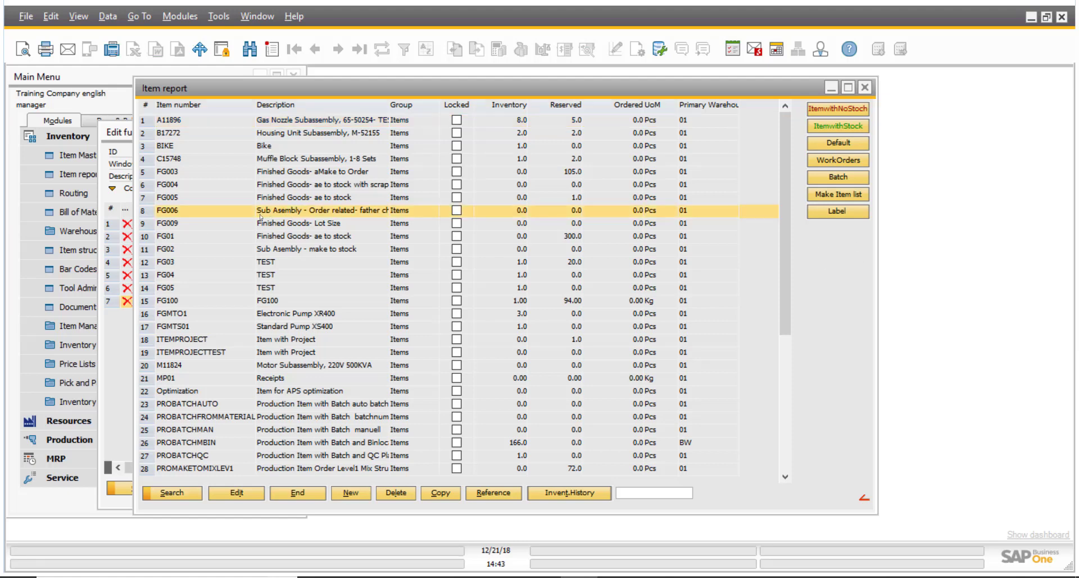
pyautogui.click(837, 211)
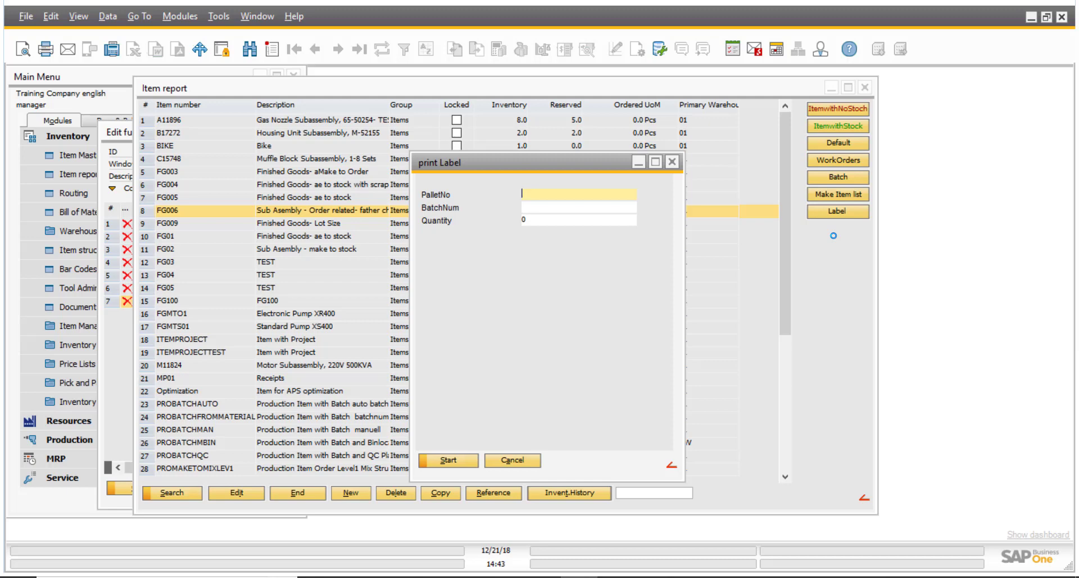
pyautogui.write('1234')
pyautogui.click(565, 206)
pyautogui.write('4567')
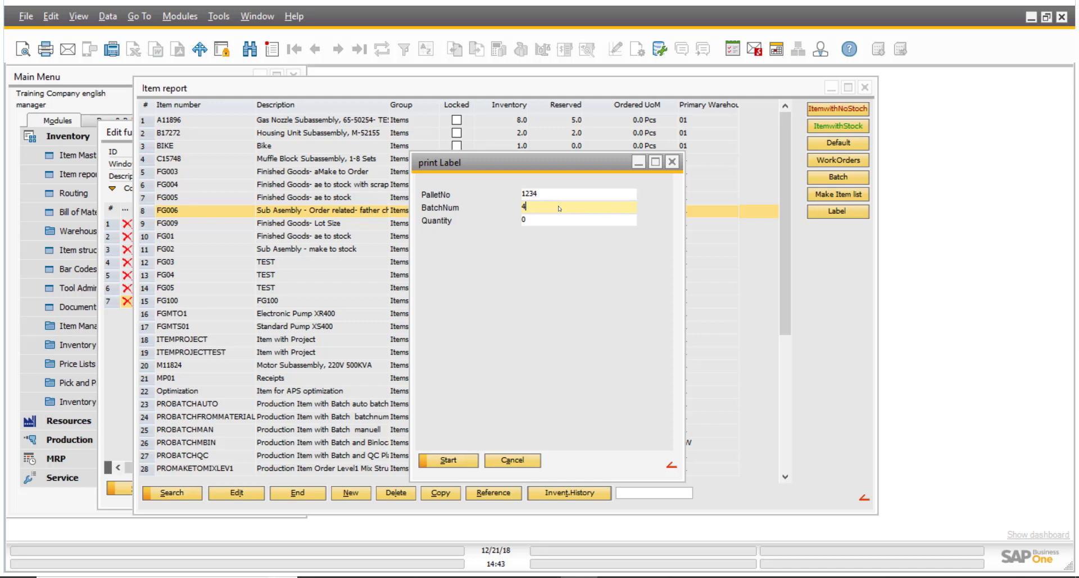
pyautogui.click(542, 220)
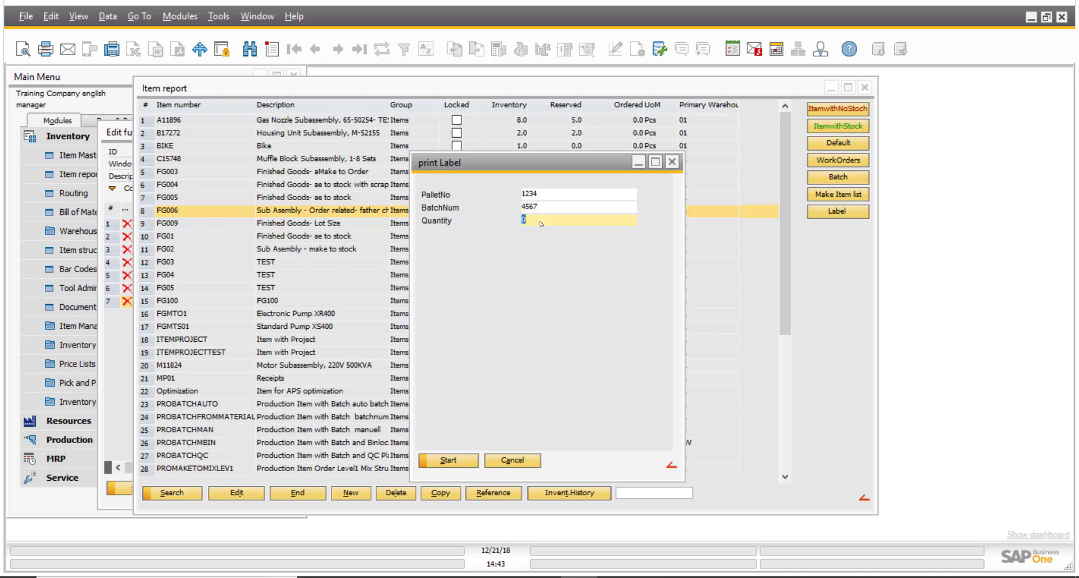
pyautogui.write('6')
pyautogui.click(466, 460)
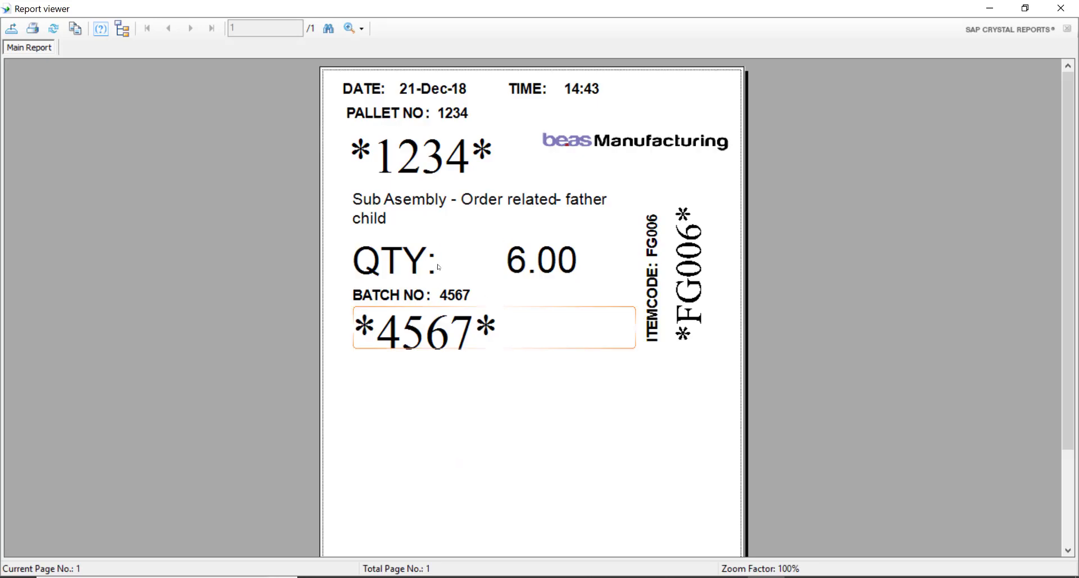
# Step: Close the FG006 barcode label preview after reviewing it
pyautogui.click(1060, 9)
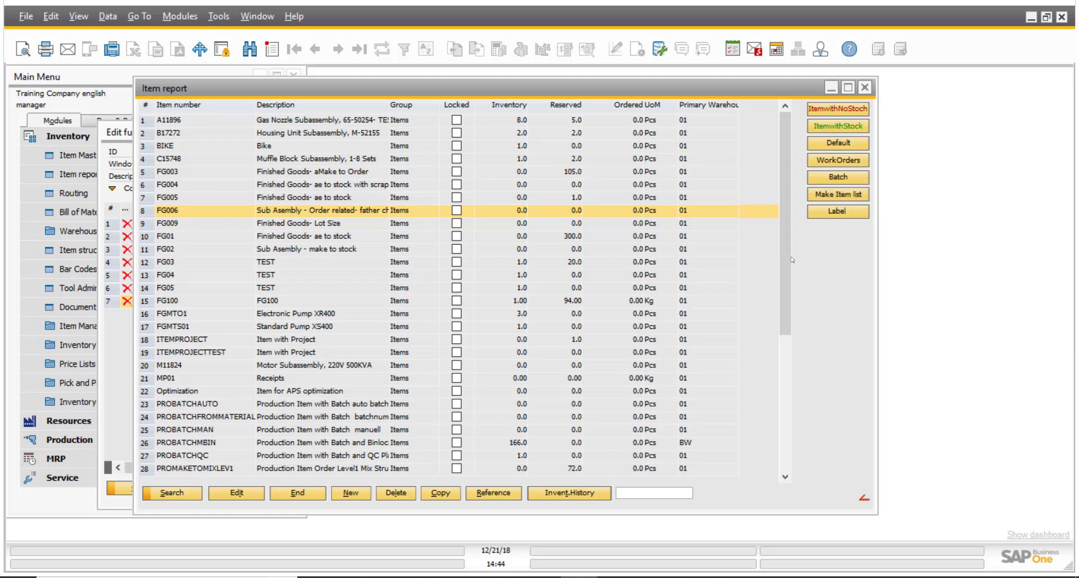
# Step: Run 'print Label' from the Print > Preview macro list, close it, then relaunch it via the Label button
pyautogui.rightClick(818, 257)
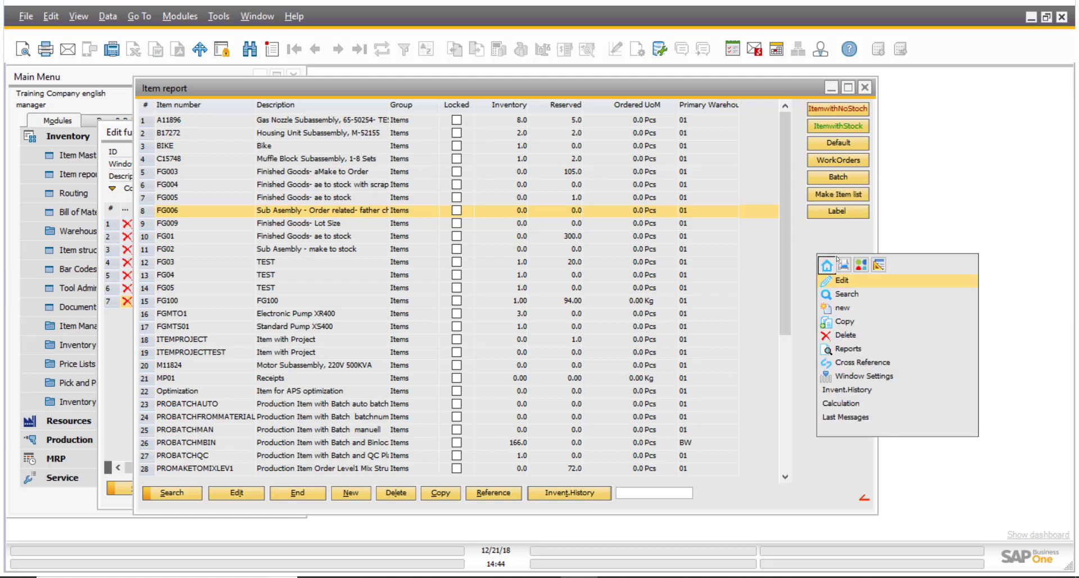
pyautogui.click(845, 265)
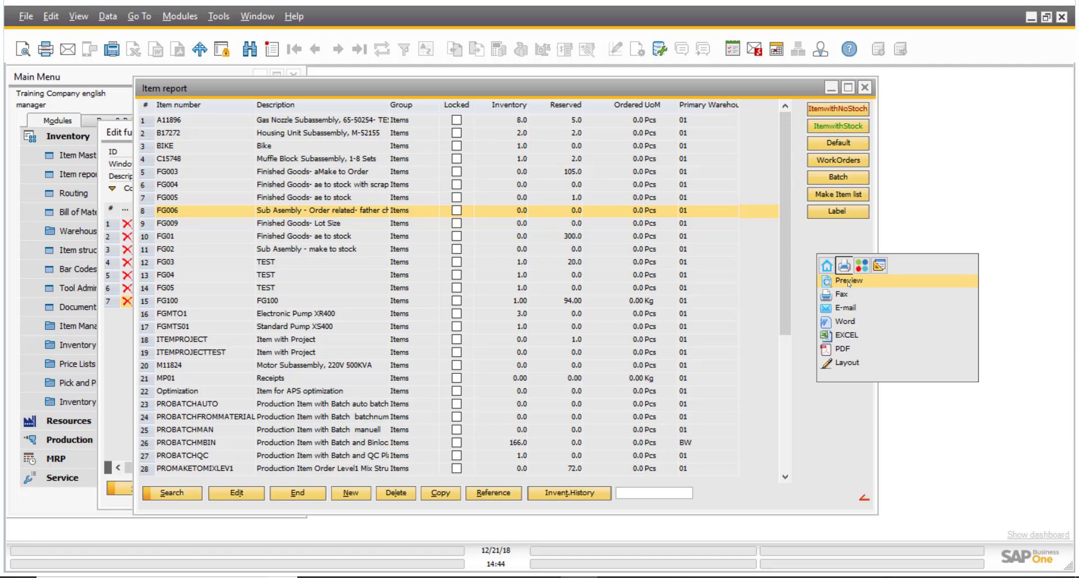
pyautogui.click(849, 281)
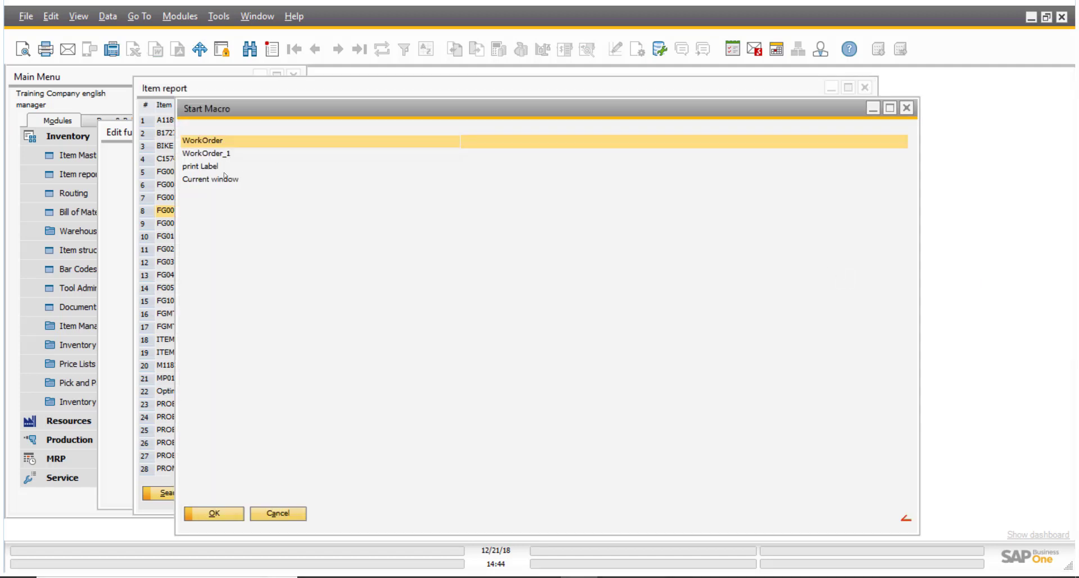
pyautogui.doubleClick(216, 168)
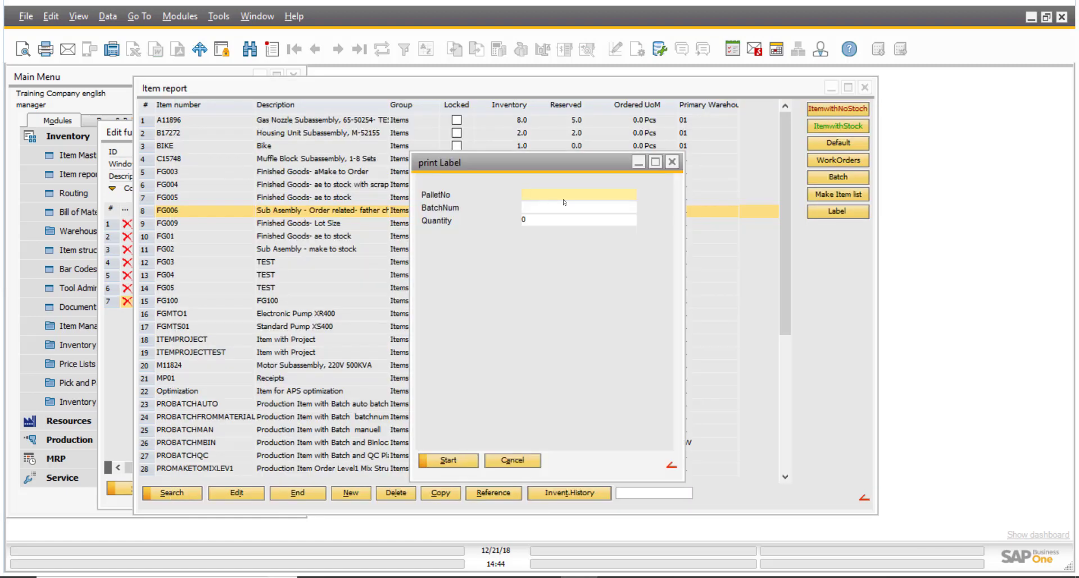
pyautogui.click(672, 164)
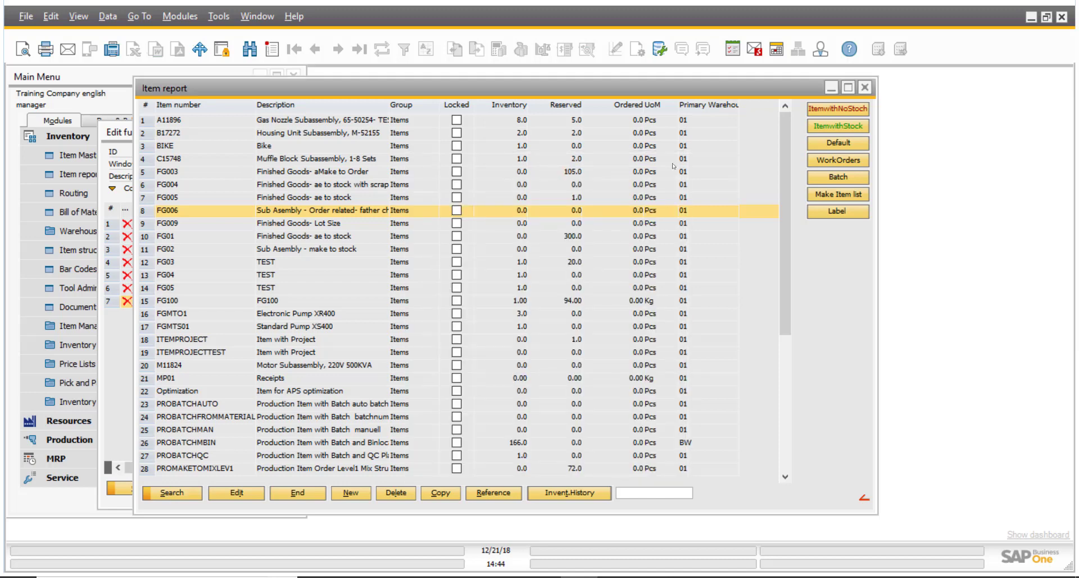
pyautogui.click(839, 210)
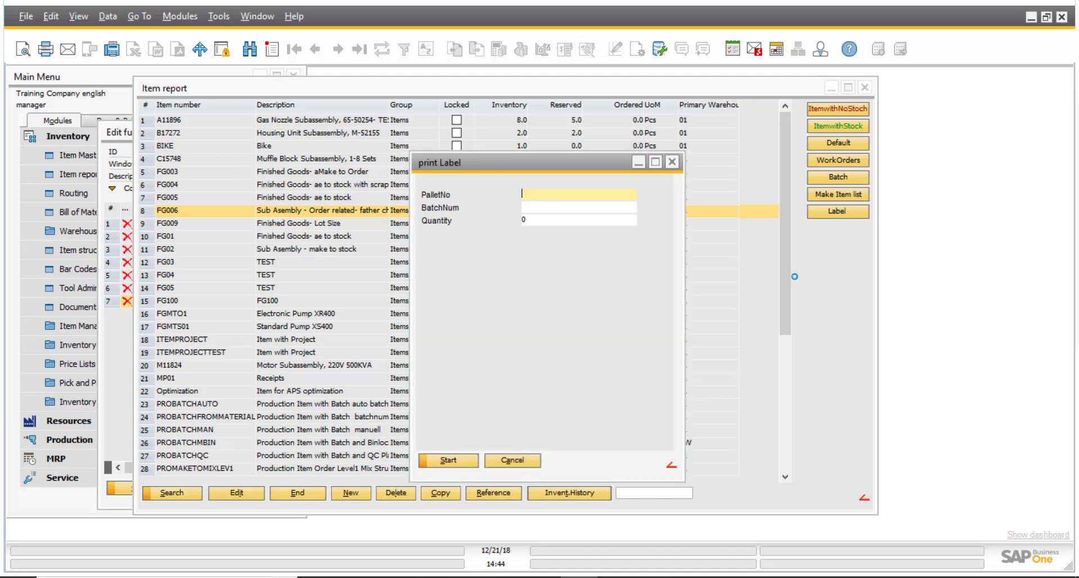